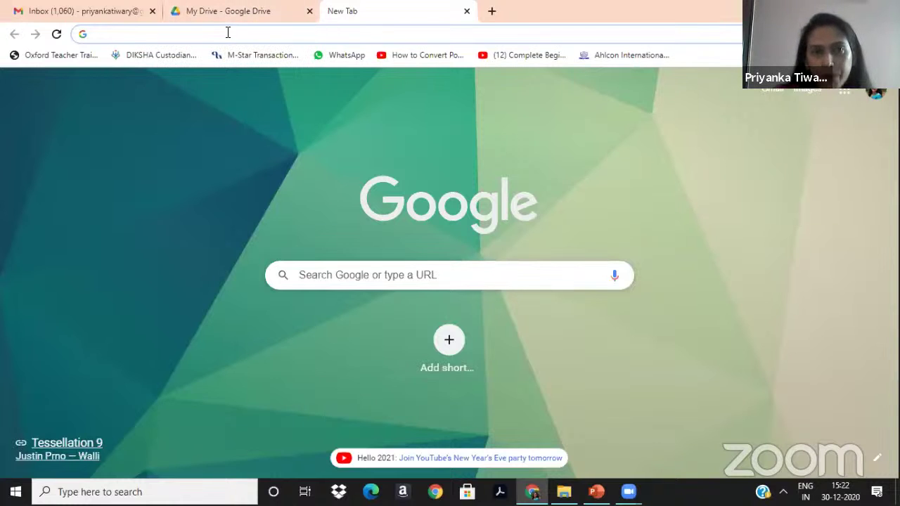
- Go to the Gmail inbox and open Google Slides from the list of Google apps
{"action": "left_click", "coordinate": [113, 11]}
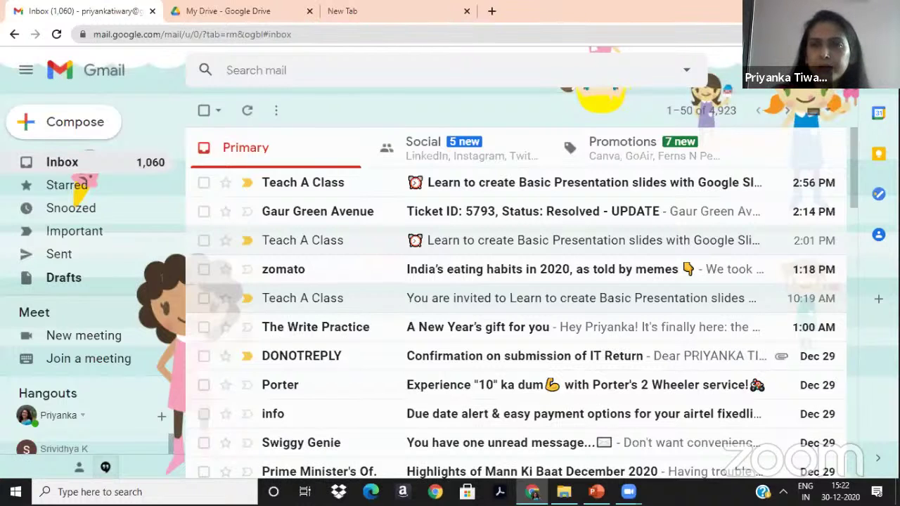
{"action": "left_click", "coordinate": [819, 70]}
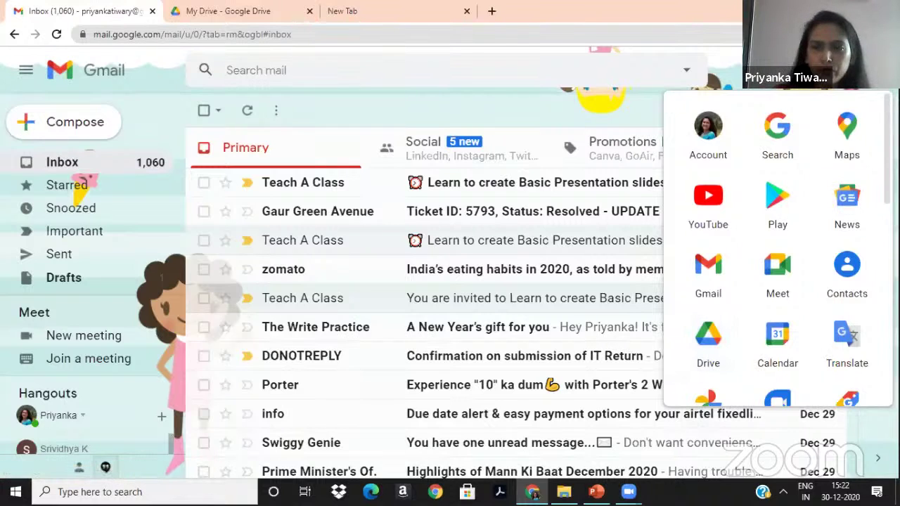
{"action": "scroll", "coordinate": [848, 266], "scroll_direction": "down", "scroll_amount": 2}
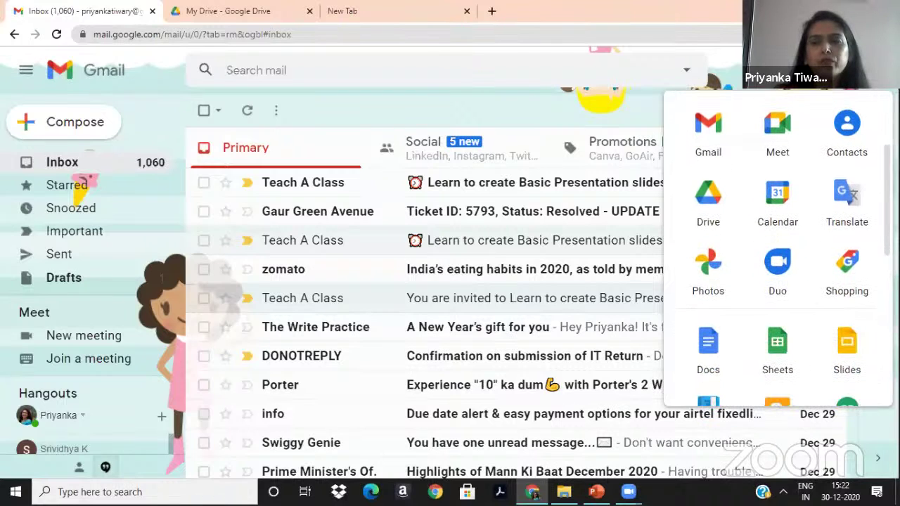
{"action": "scroll", "coordinate": [849, 266], "scroll_direction": "down", "scroll_amount": 1}
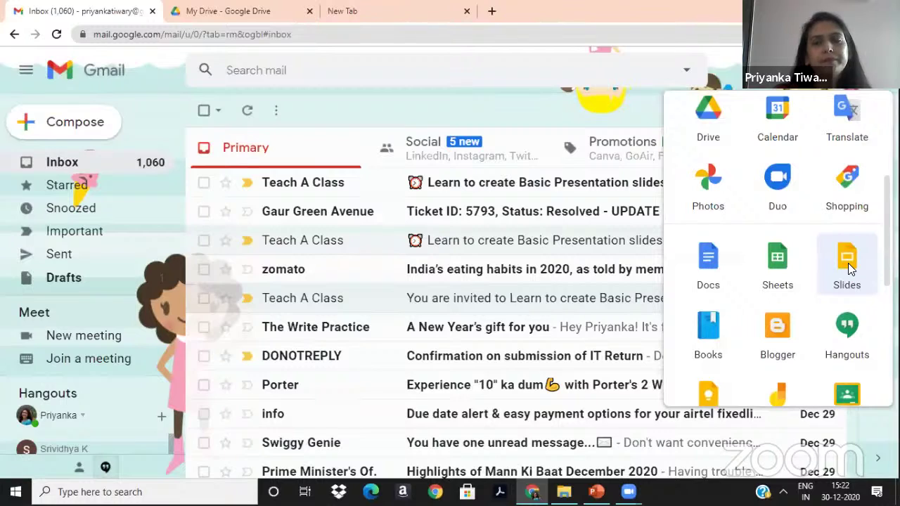
{"action": "left_click", "coordinate": [848, 263]}
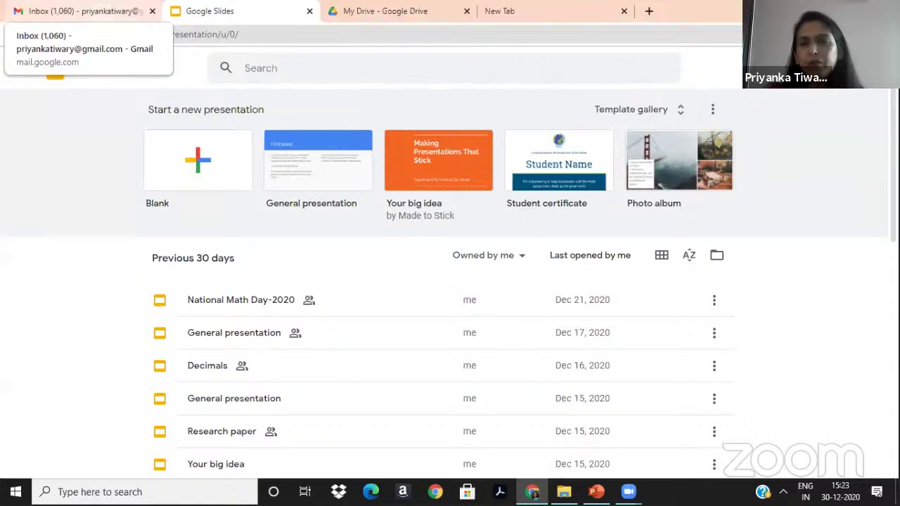
- Create a blank Google Slides presentation from Google Drive, and close both it and the Drive page
{"action": "left_click", "coordinate": [84, 11]}
{"action": "left_click", "coordinate": [837, 70]}
{"action": "left_click", "coordinate": [838, 70]}
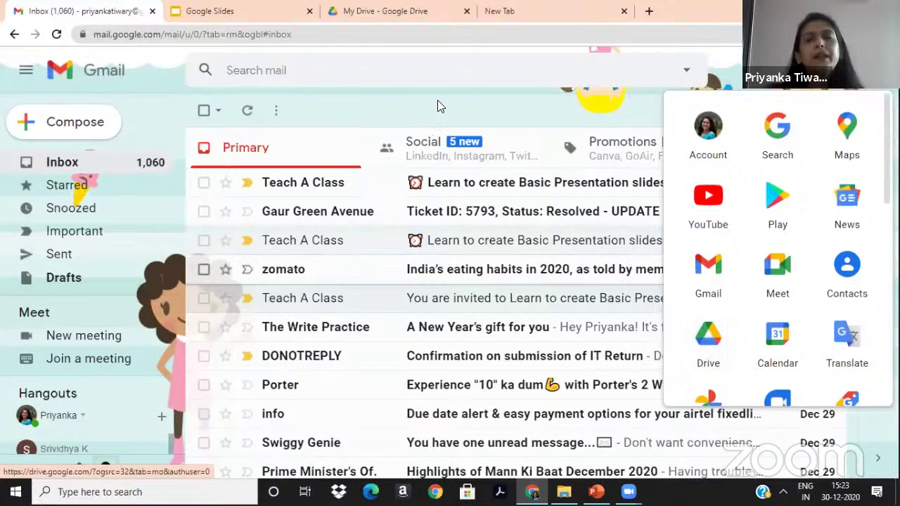
{"action": "left_click", "coordinate": [360, 18]}
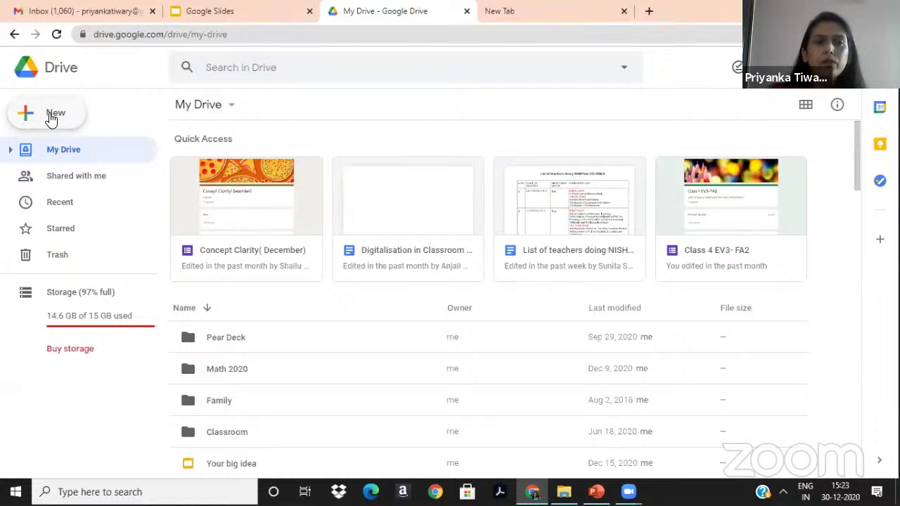
{"action": "left_click", "coordinate": [51, 118]}
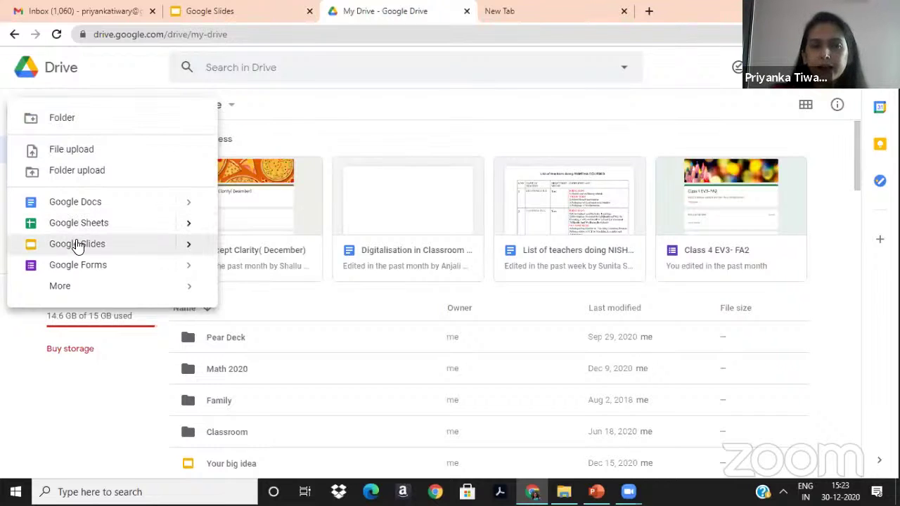
{"action": "left_click", "coordinate": [179, 244]}
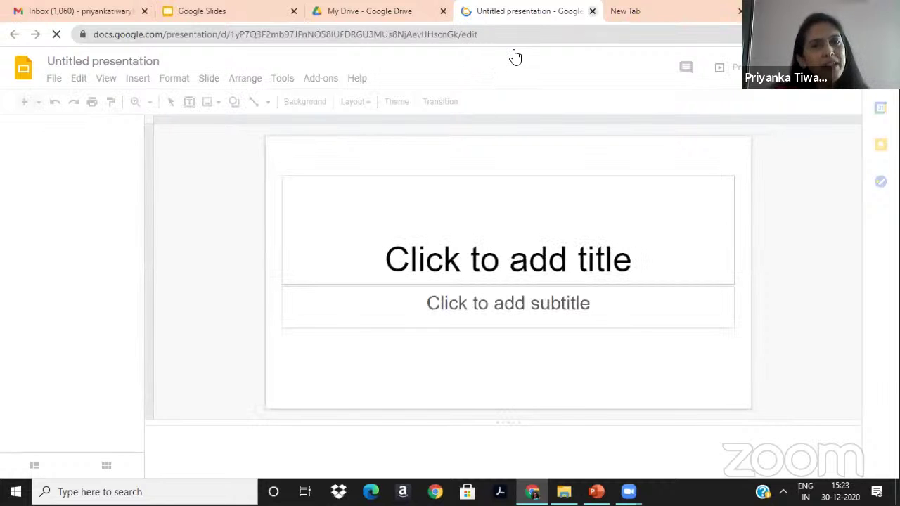
{"action": "left_click", "coordinate": [592, 11]}
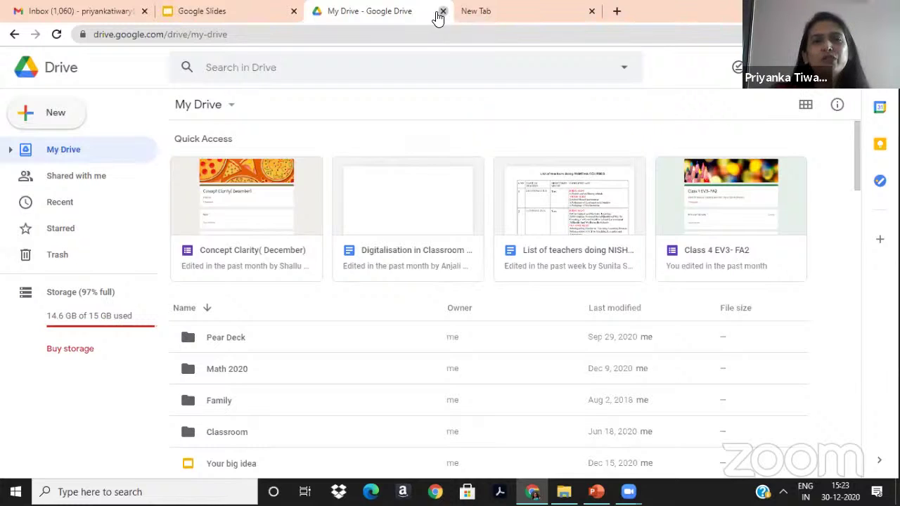
{"action": "left_click", "coordinate": [443, 11]}
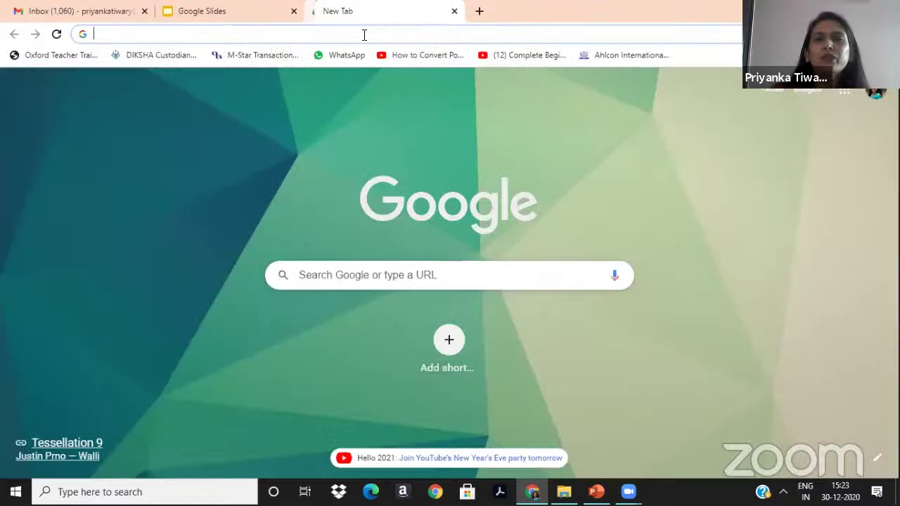
- Open the Google Slides home page at slides.google.com in the empty browser tab
{"action": "left_click", "coordinate": [297, 33]}
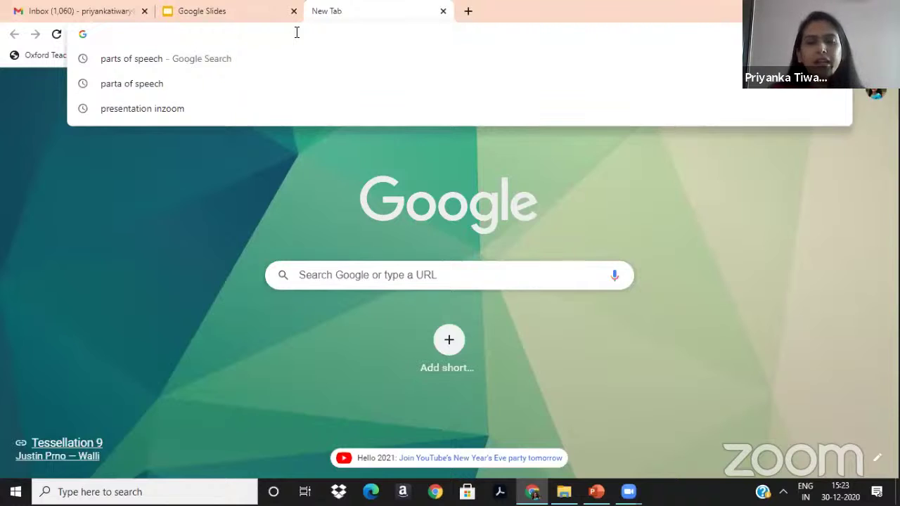
{"action": "type", "text": "slides"}
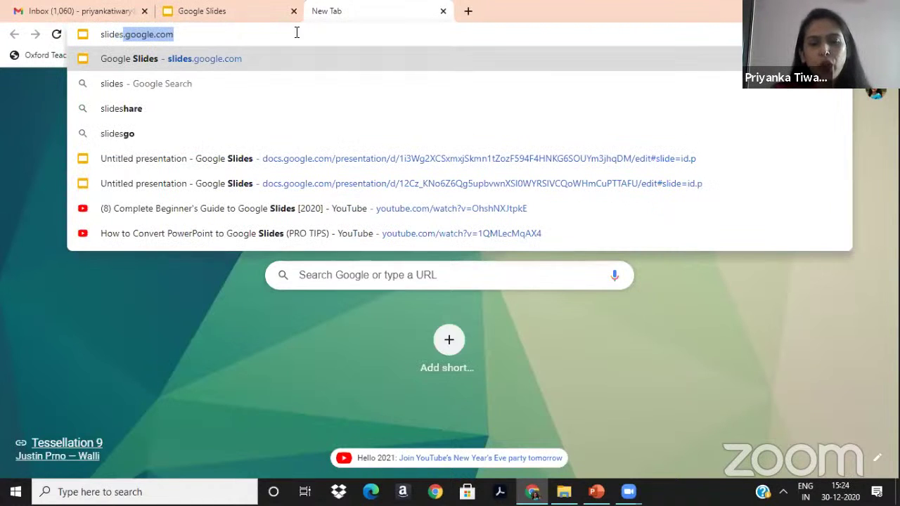
{"action": "type", "text": ".go"}
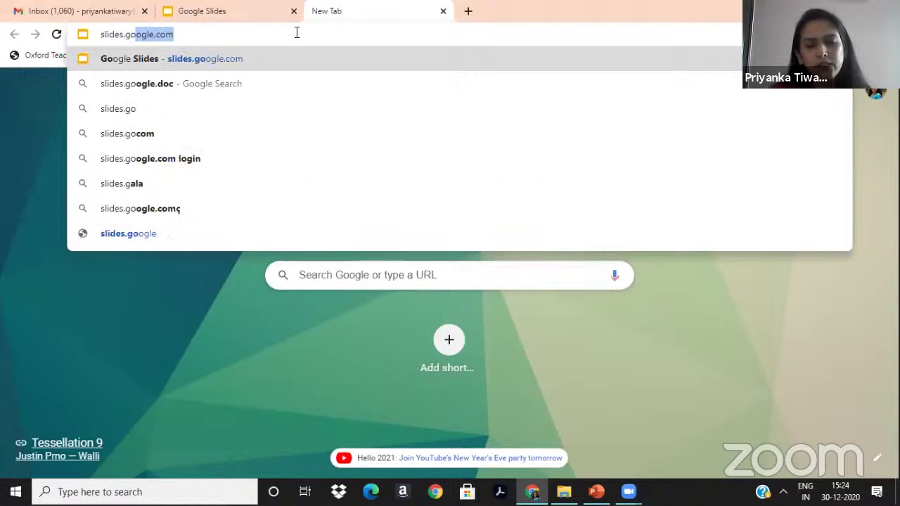
{"action": "type", "text": "ogle.co"}
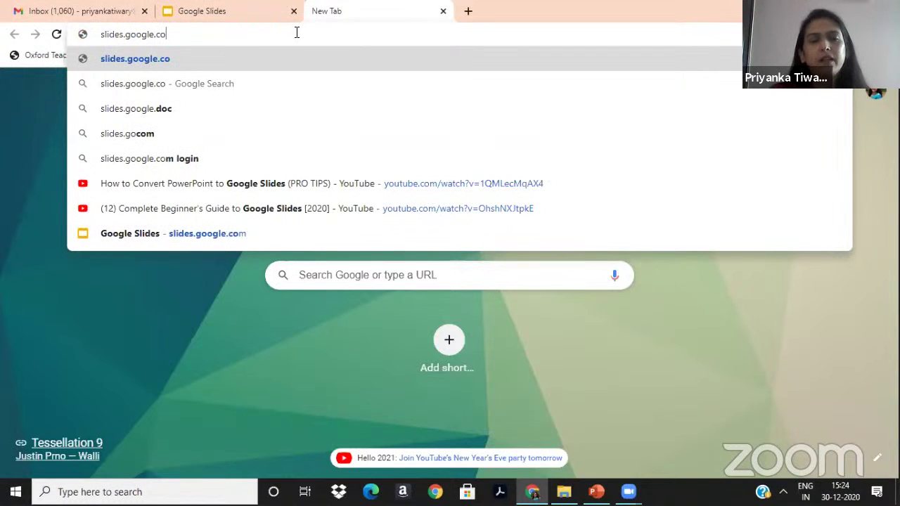
{"action": "type", "text": "m"}
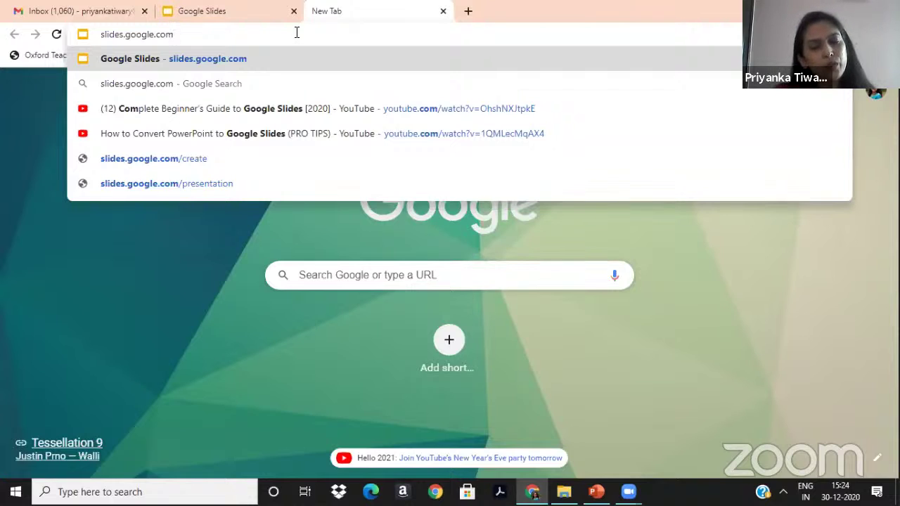
{"action": "key", "text": "Return"}
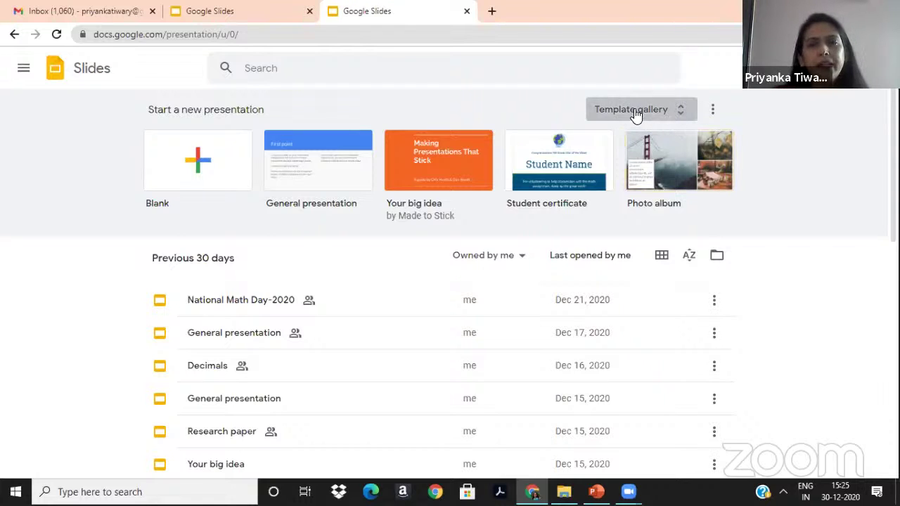
- Open the template gallery and look through its Personal, Work and Education templates
{"action": "left_click", "coordinate": [681, 114]}
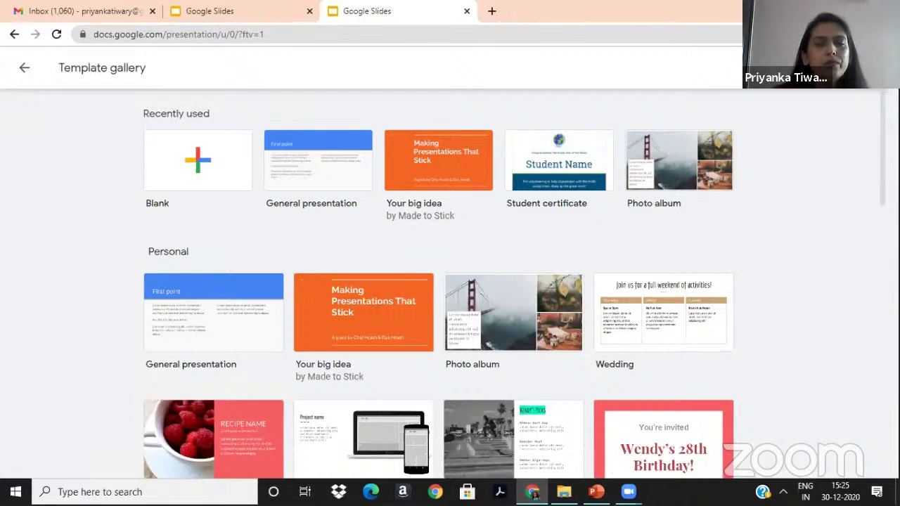
{"action": "scroll", "coordinate": [515, 287], "scroll_direction": "down", "scroll_amount": 1}
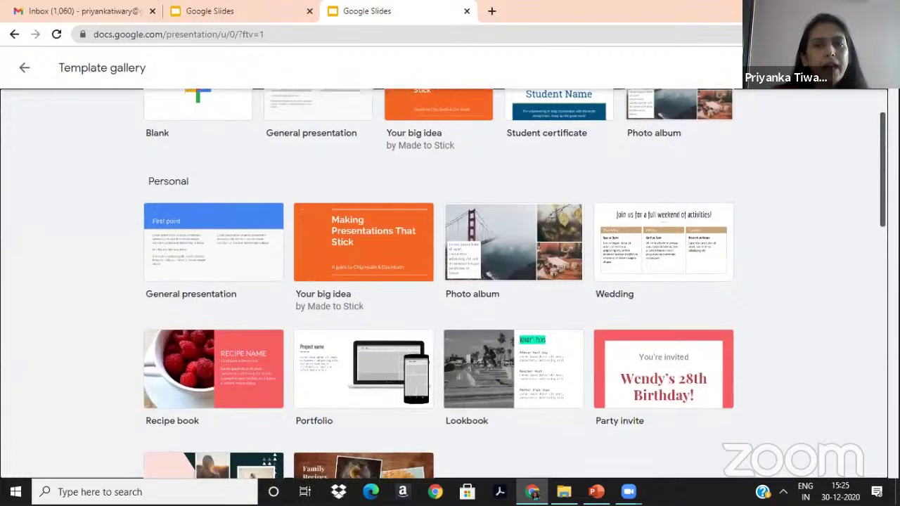
{"action": "scroll", "coordinate": [241, 165], "scroll_direction": "down", "scroll_amount": 1}
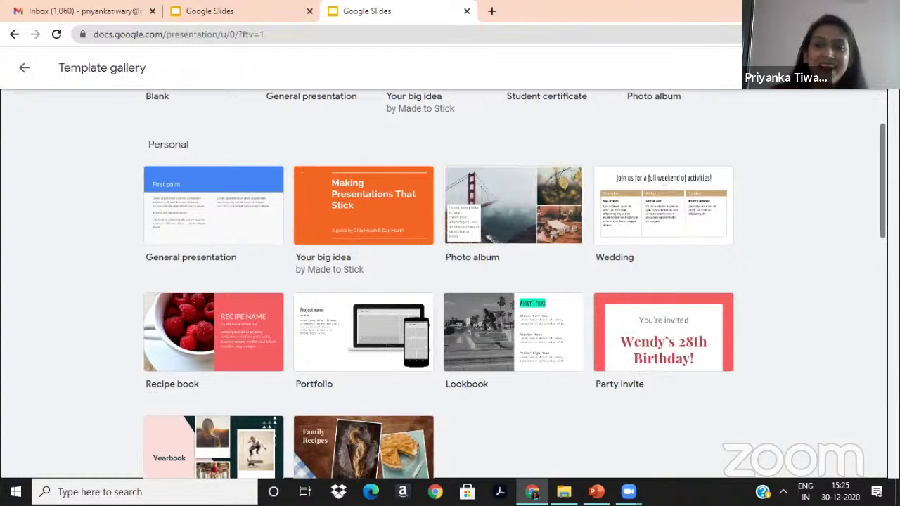
{"action": "left_click_drag", "start_coordinate": [883, 177], "coordinate": [883, 379]}
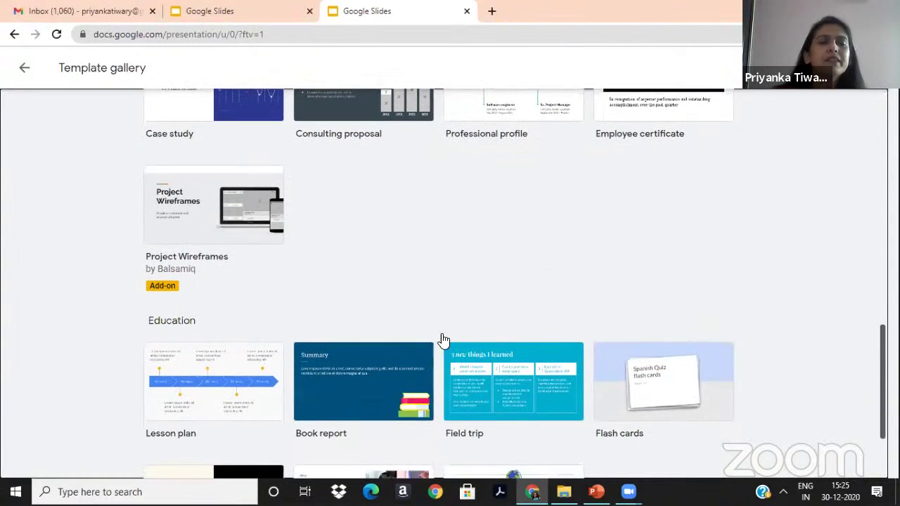
{"action": "scroll", "coordinate": [444, 341], "scroll_direction": "down", "scroll_amount": 1}
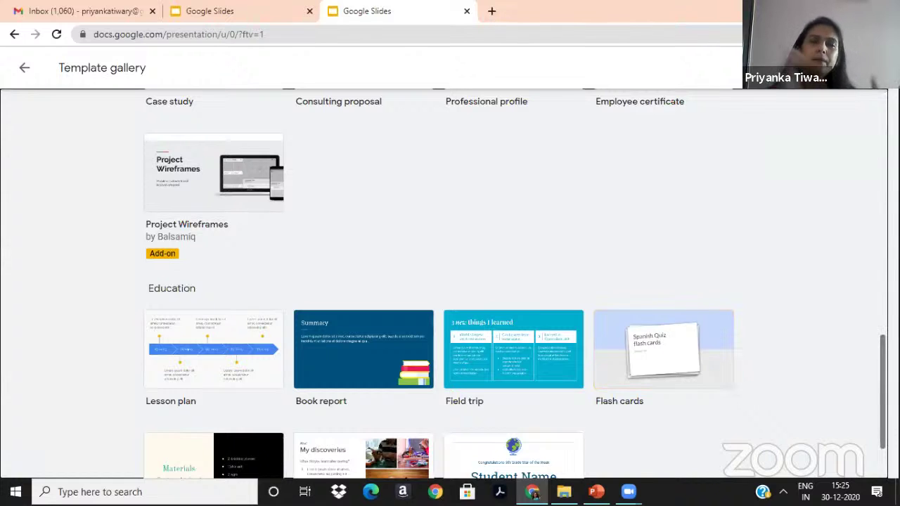
{"action": "scroll", "coordinate": [450, 282], "scroll_direction": "up", "scroll_amount": 2}
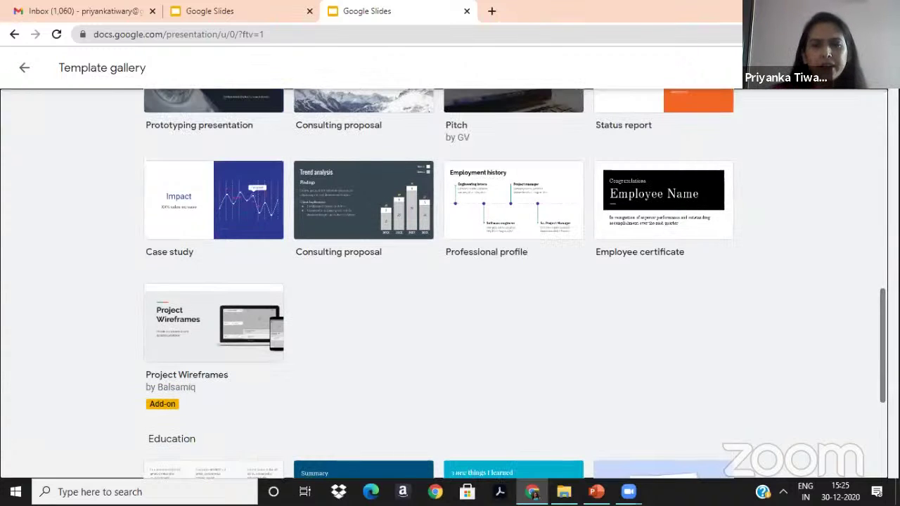
{"action": "scroll", "coordinate": [450, 281], "scroll_direction": "up", "scroll_amount": 1}
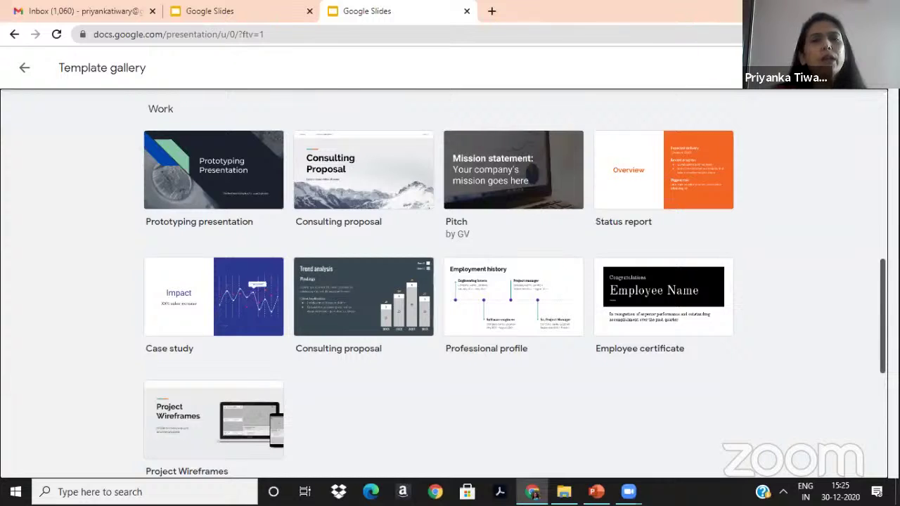
{"action": "scroll", "coordinate": [450, 281], "scroll_direction": "up", "scroll_amount": 1}
{"action": "scroll", "coordinate": [450, 281], "scroll_direction": "up", "scroll_amount": 1}
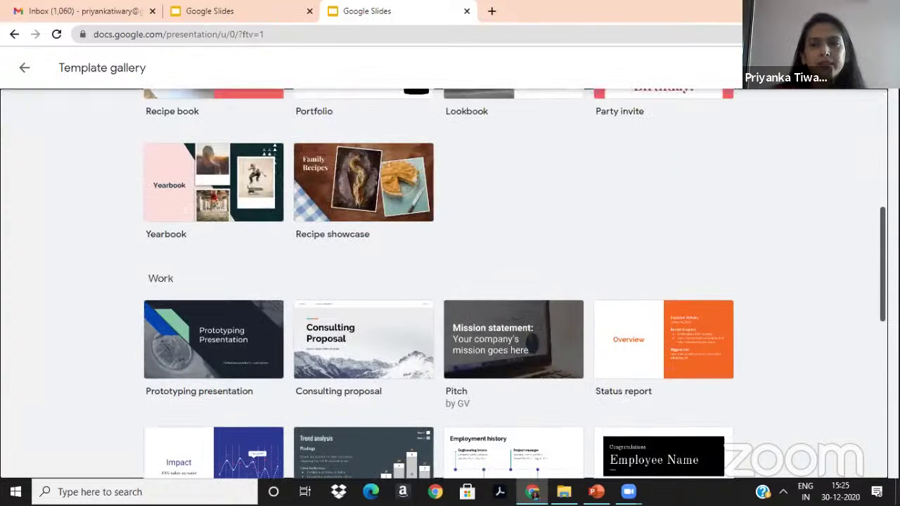
{"action": "scroll", "coordinate": [654, 197], "scroll_direction": "up", "scroll_amount": 1}
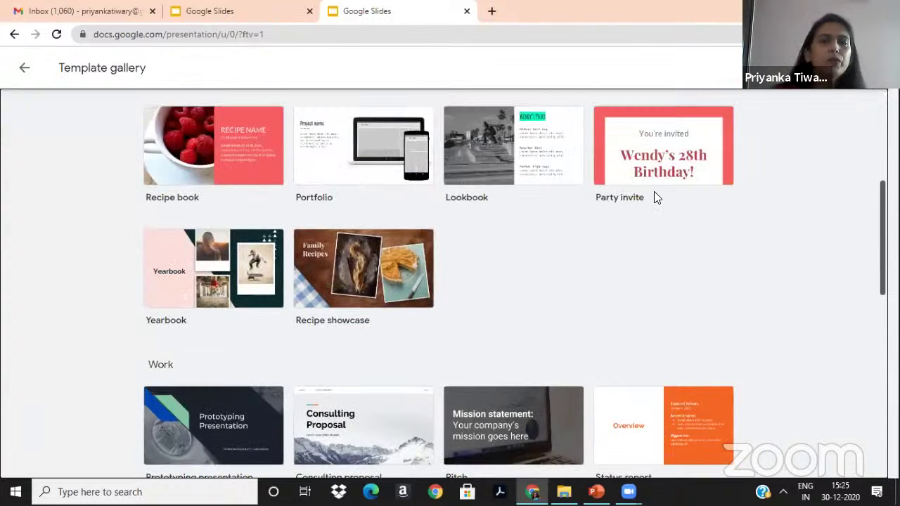
{"action": "scroll", "coordinate": [573, 208], "scroll_direction": "up", "scroll_amount": 4}
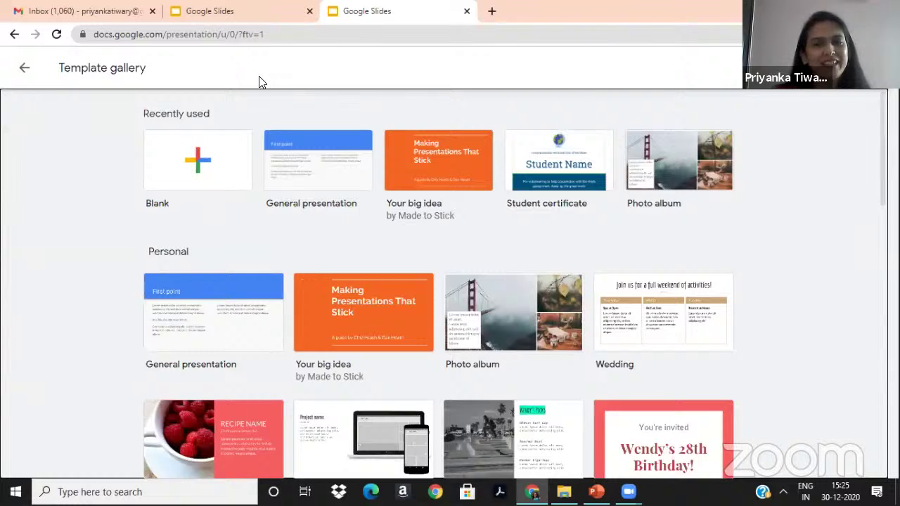
- Create a new blank presentation from the template gallery
{"action": "left_click", "coordinate": [193, 164]}
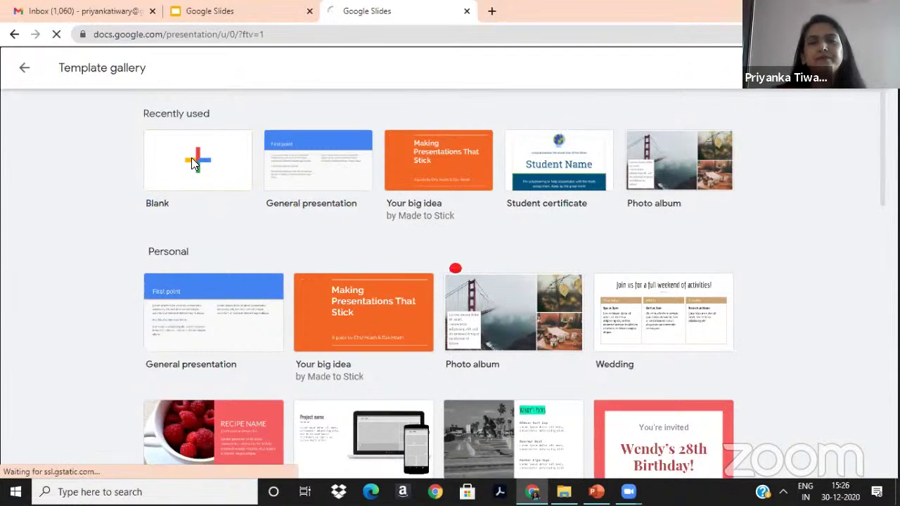
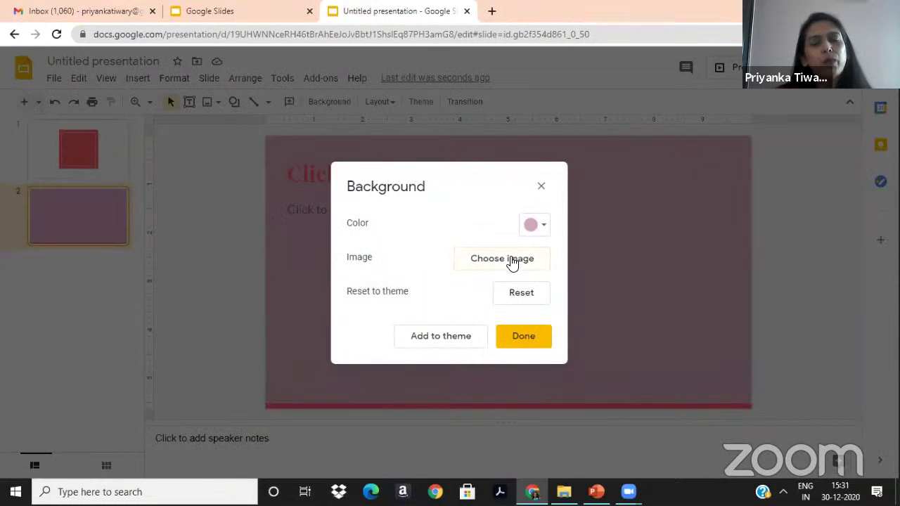
- Search Google images for "abstract background" and apply the first multicoloured paint-like result as slide 2's background
{"action": "left_click", "coordinate": [512, 260]}
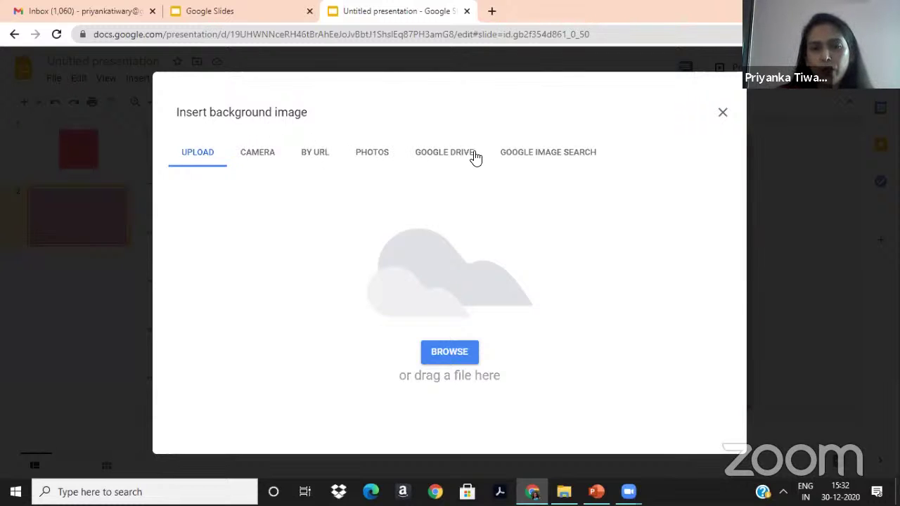
{"action": "left_click", "coordinate": [542, 156]}
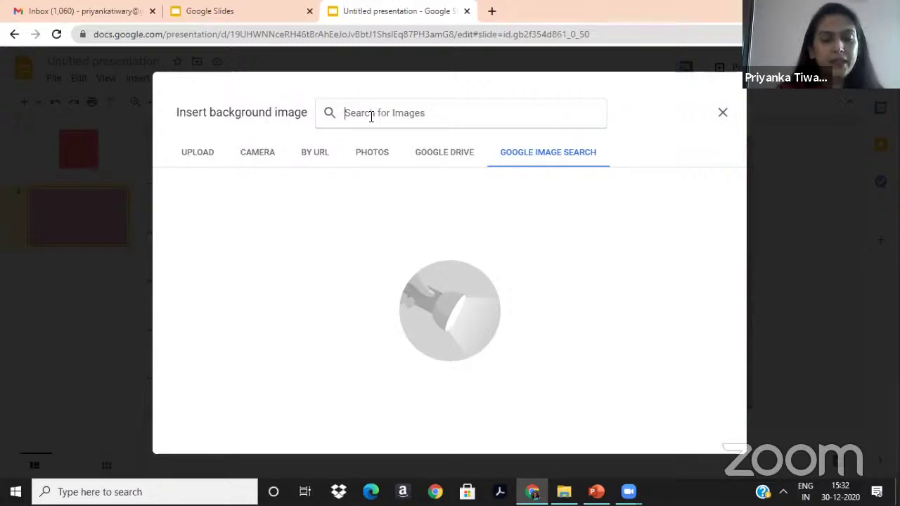
{"action": "type", "text": "a"}
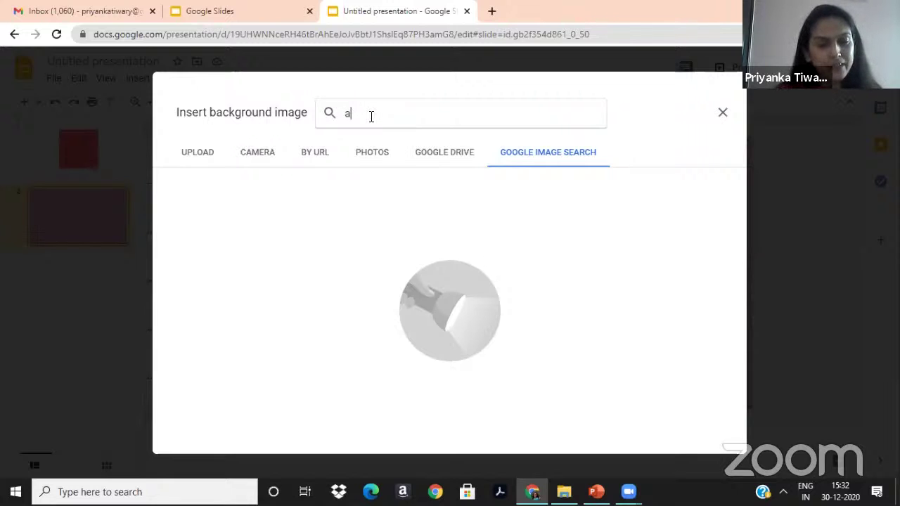
{"action": "type", "text": "bstract"}
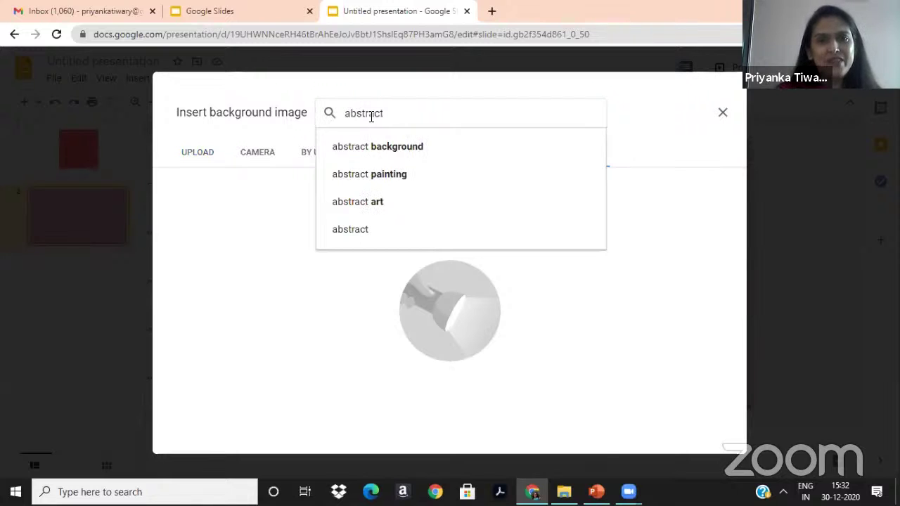
{"action": "left_click", "coordinate": [396, 148]}
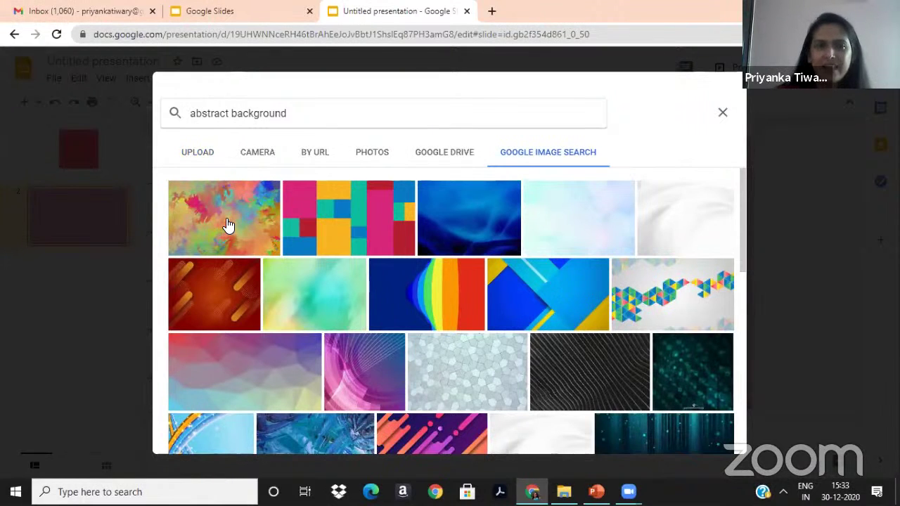
{"action": "left_click", "coordinate": [227, 225]}
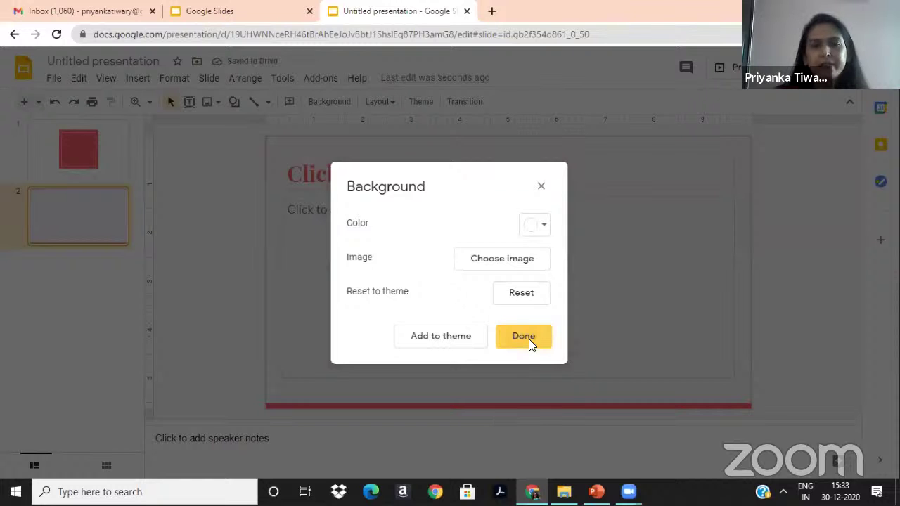
{"action": "left_click", "coordinate": [529, 339]}
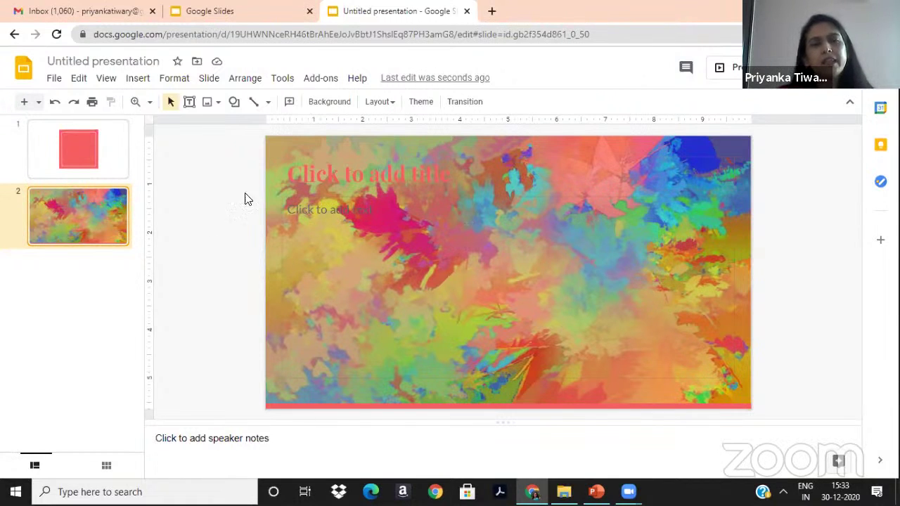
- Duplicate slide 2, the one with the multicoloured abstract background
{"action": "left_click", "coordinate": [109, 161]}
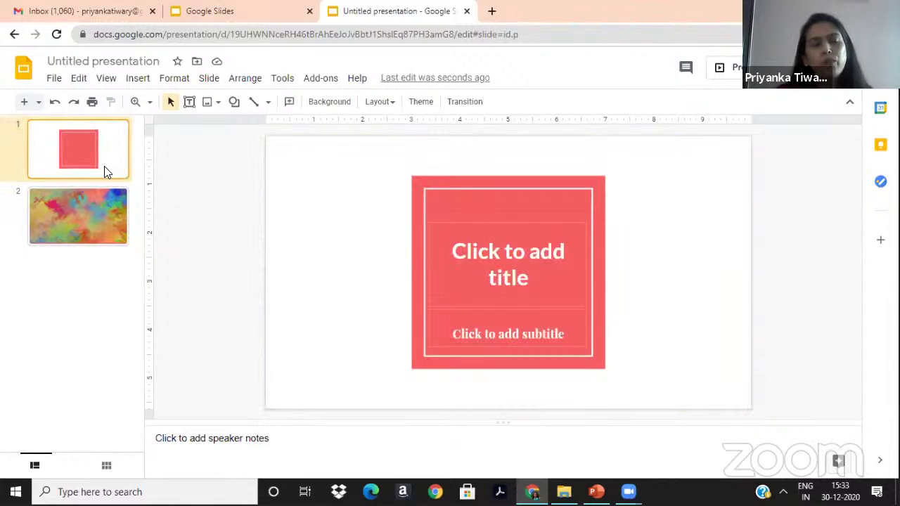
{"action": "left_click", "coordinate": [102, 209]}
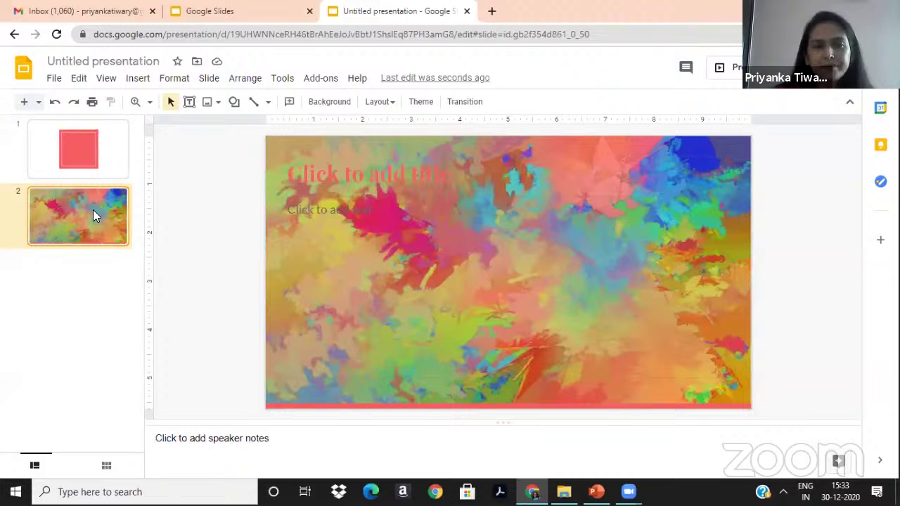
{"action": "right_click", "coordinate": [93, 210]}
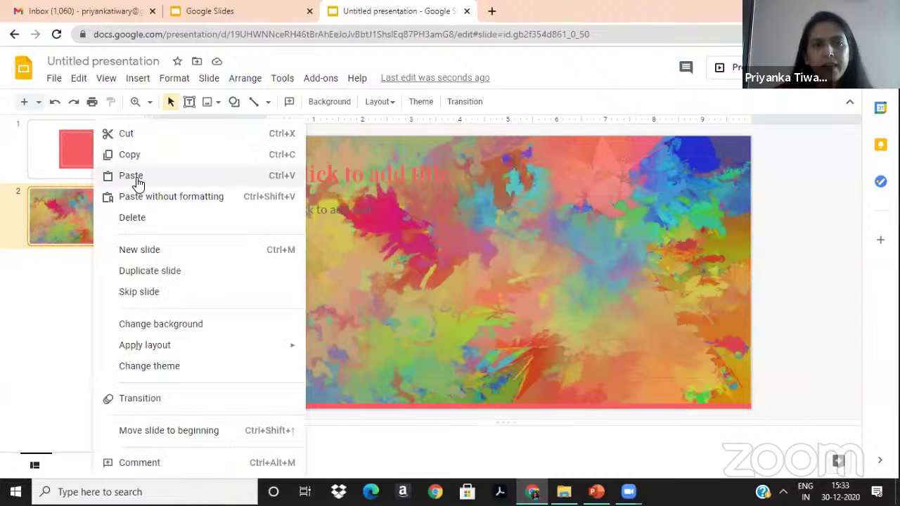
{"action": "left_click", "coordinate": [141, 272]}
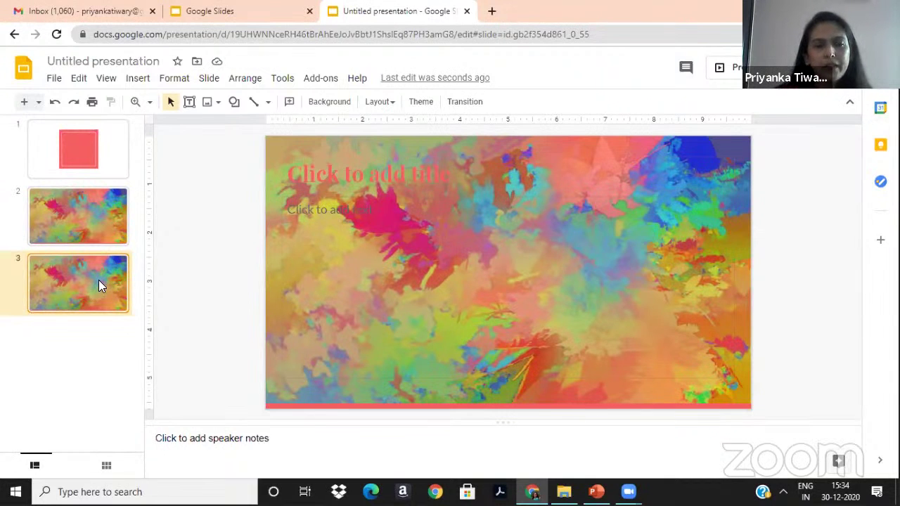
- Copy slide 3 and paste it twice after itself as slides 4 and 5
{"action": "right_click", "coordinate": [99, 283]}
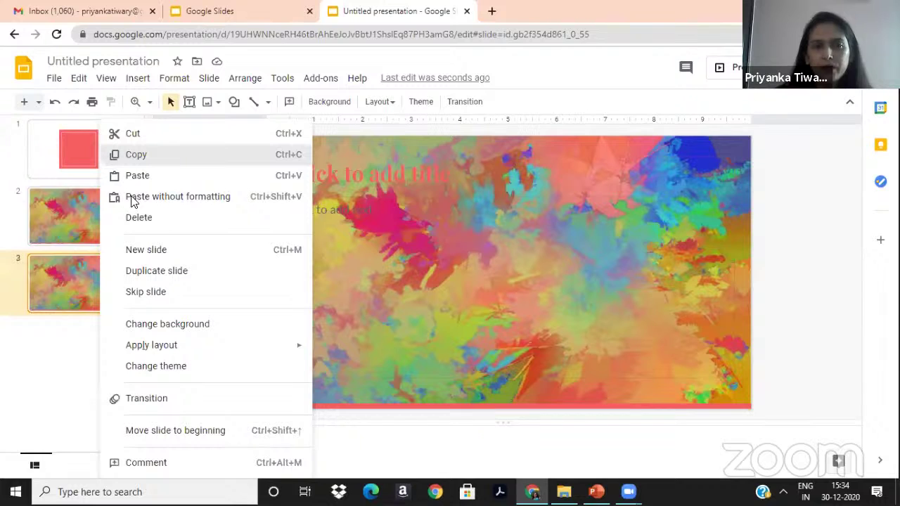
{"action": "left_click", "coordinate": [69, 343]}
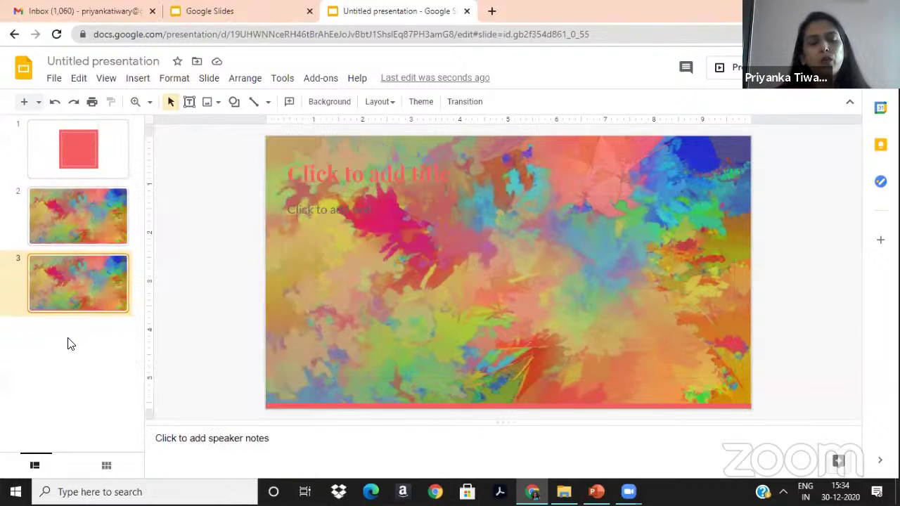
{"action": "key", "text": "ctrl+v"}
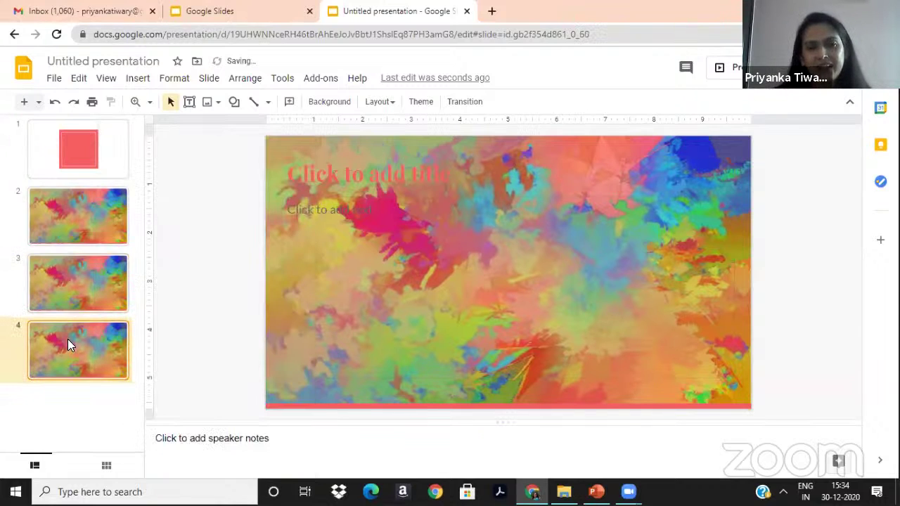
{"action": "key", "text": "ctrl+v"}
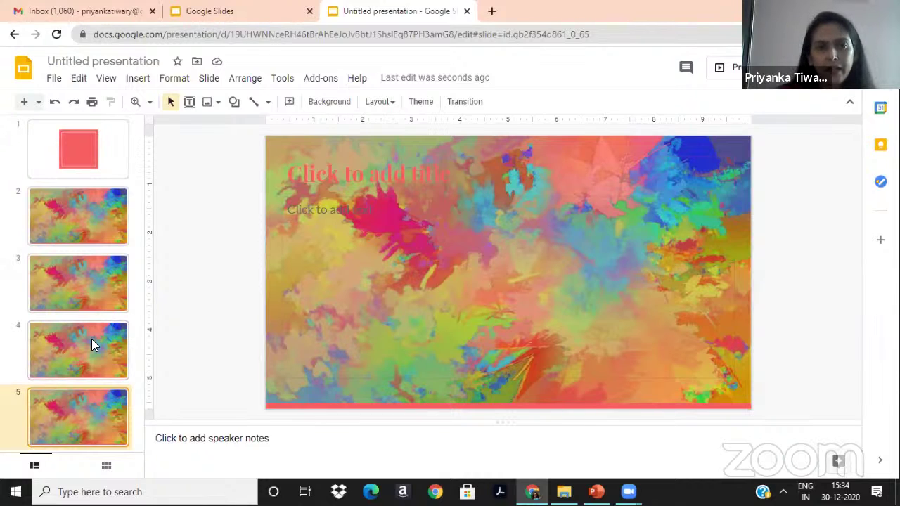
- Delete slide 5, the last copy of the abstract-background slide
{"action": "right_click", "coordinate": [86, 412]}
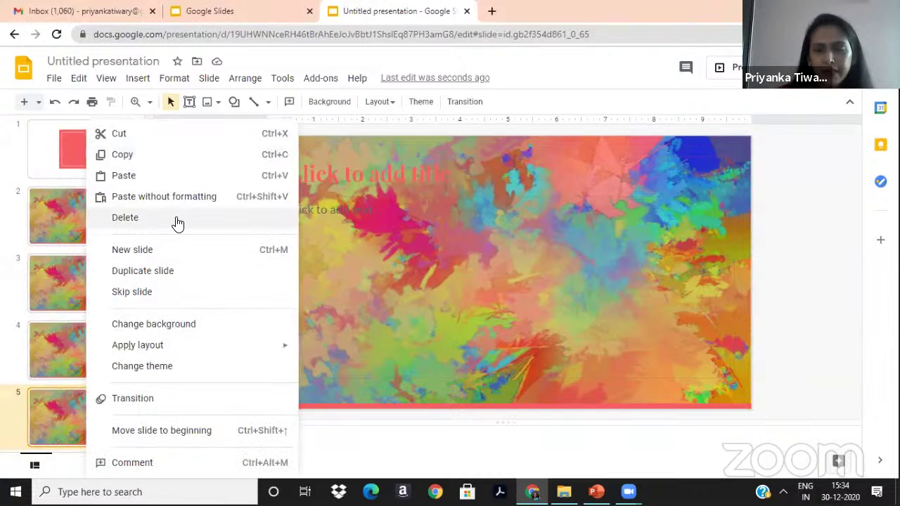
{"action": "left_click", "coordinate": [69, 404]}
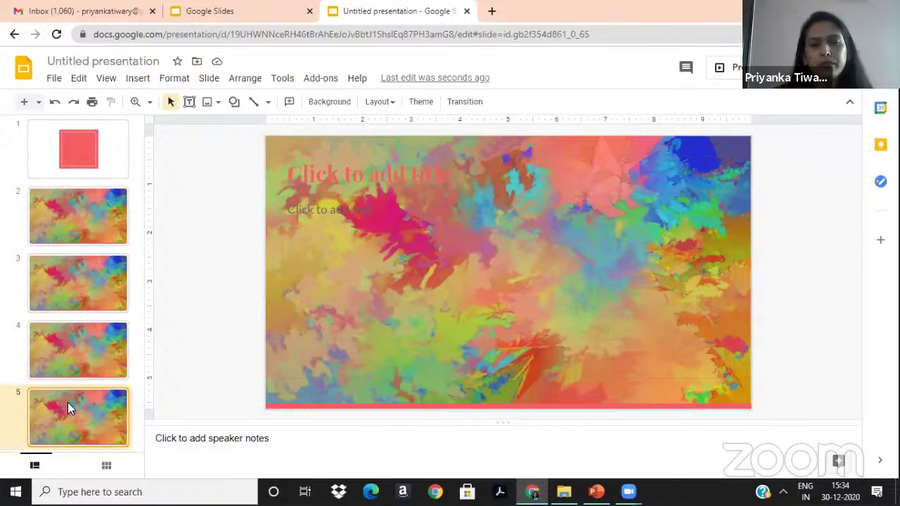
{"action": "key", "text": "Delete"}
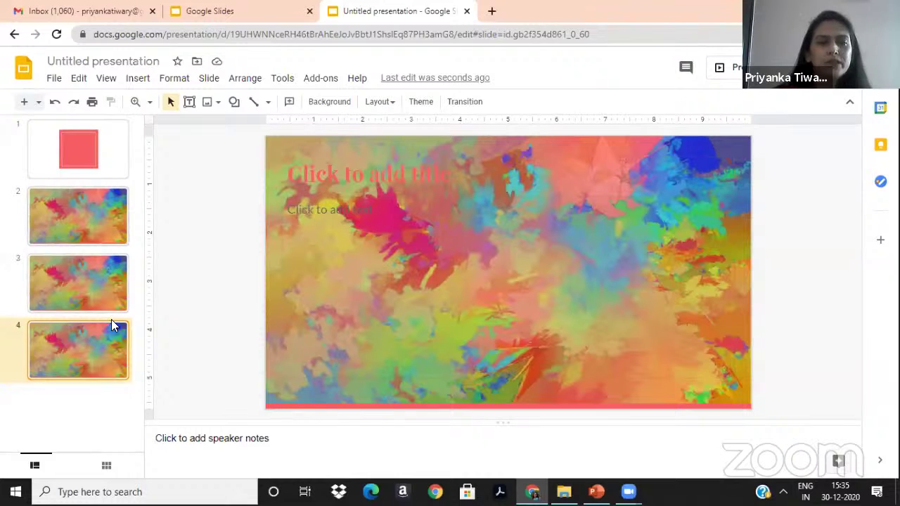
- Move the title slide with the red square from first to second place in the slide order
{"action": "left_click", "coordinate": [109, 156]}
{"action": "left_click_drag", "start_coordinate": [108, 183], "coordinate": [98, 157]}
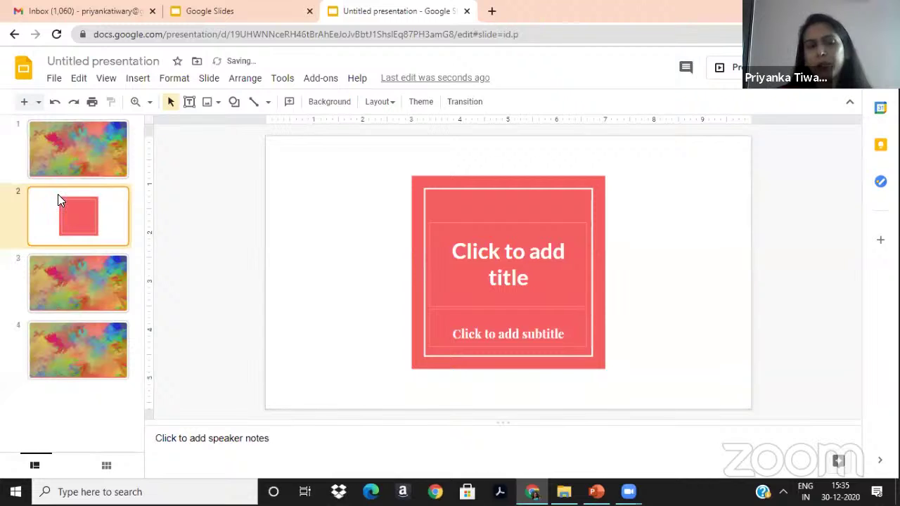